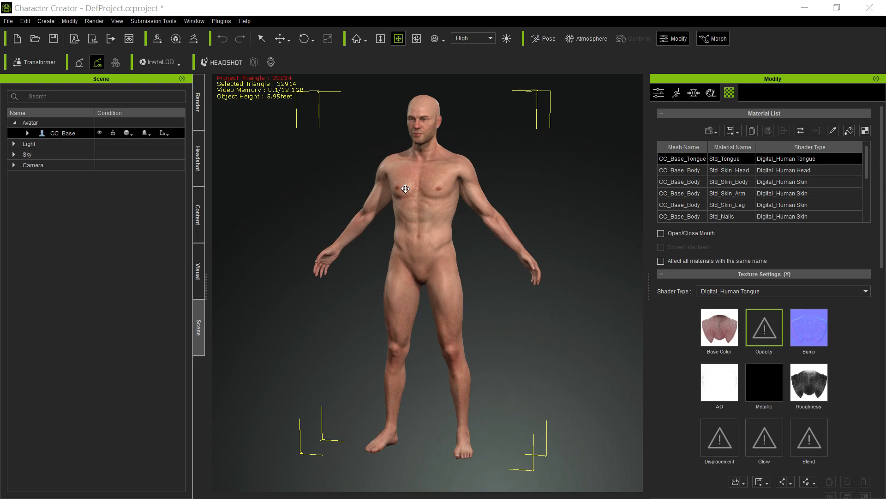
# Inspect the avatar's face up close and select the Std_Skin_Head material to view its base color texture.
pyautogui.press('f')
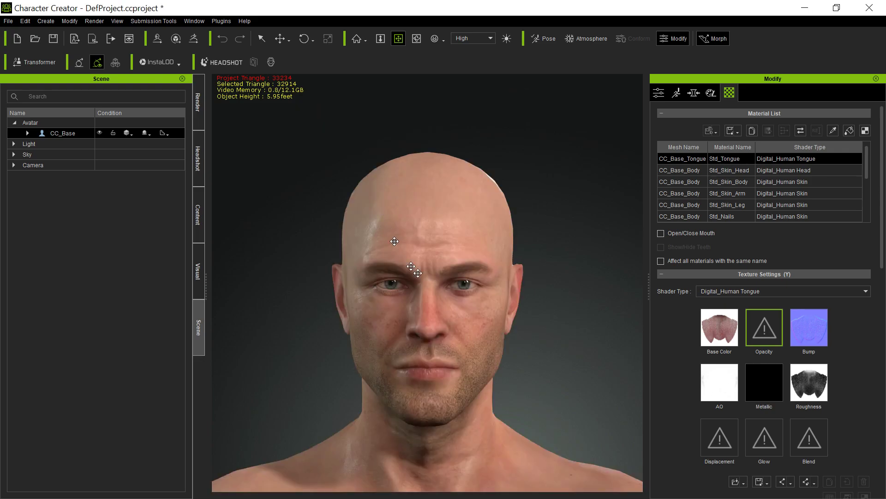
pyautogui.moveTo(478, 326); pyautogui.dragTo(417, 240, button='right')
pyautogui.scroll(3, 432, 307)
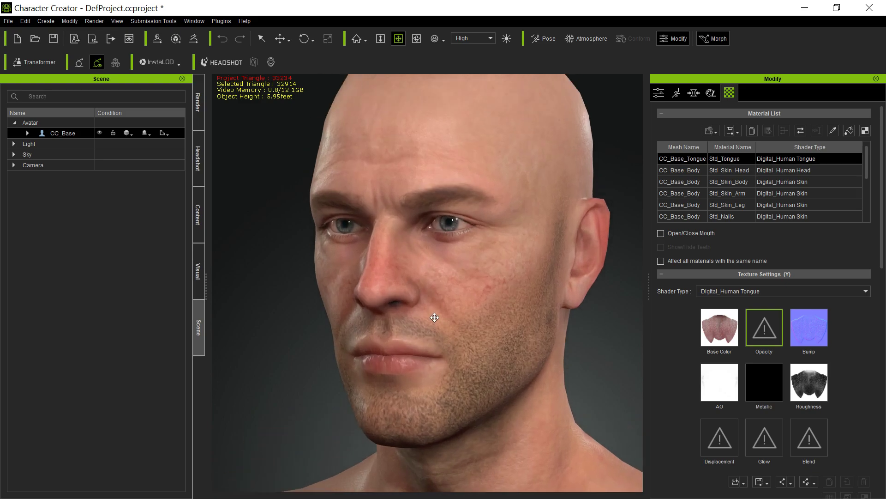
pyautogui.scroll(-3, 435, 333)
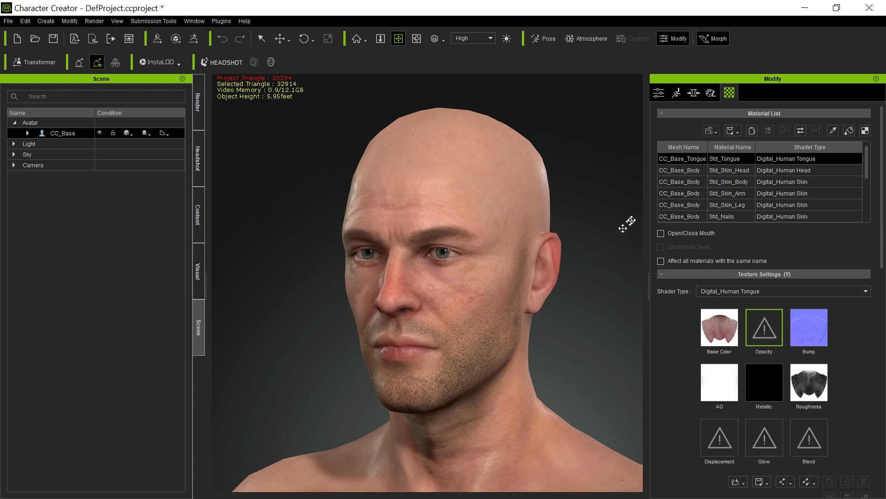
pyautogui.click(673, 170)
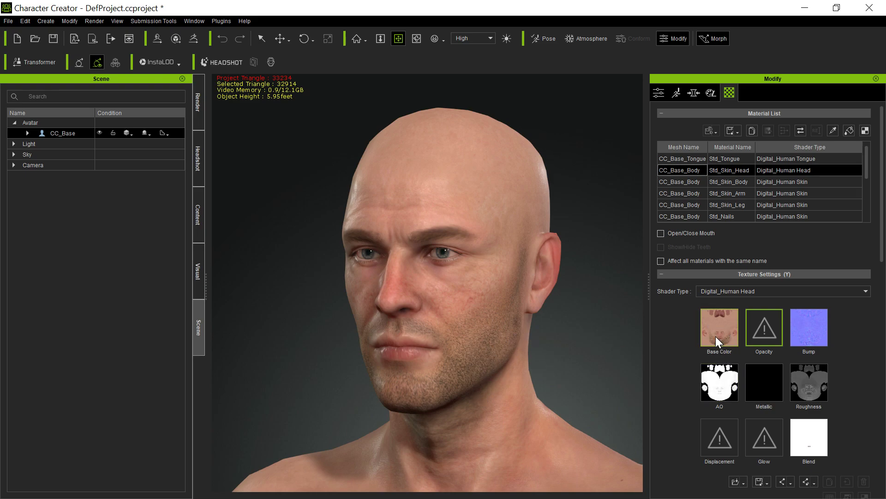
pyautogui.moveTo(716, 341)
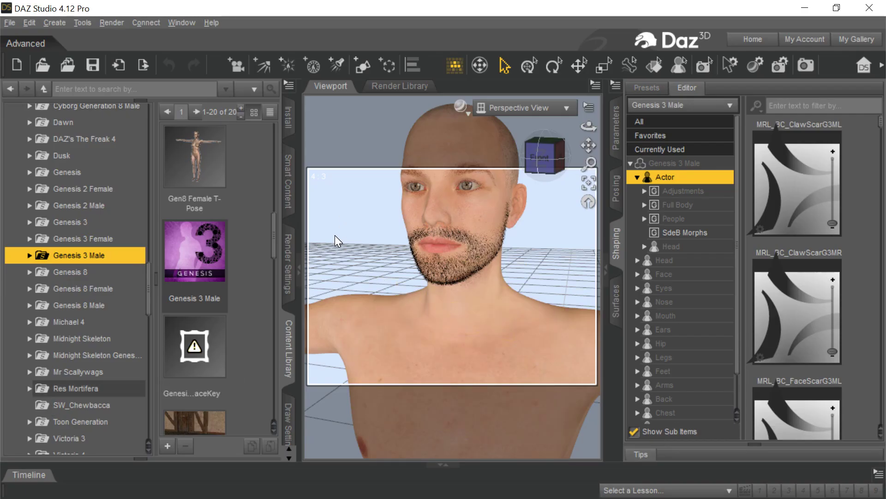
# Switch to the browser's MRL Buzz Cut Hair, Stubble and Scars product page and view its first two gallery images enlarged.
pyautogui.hotkey('alt', 'Tab')
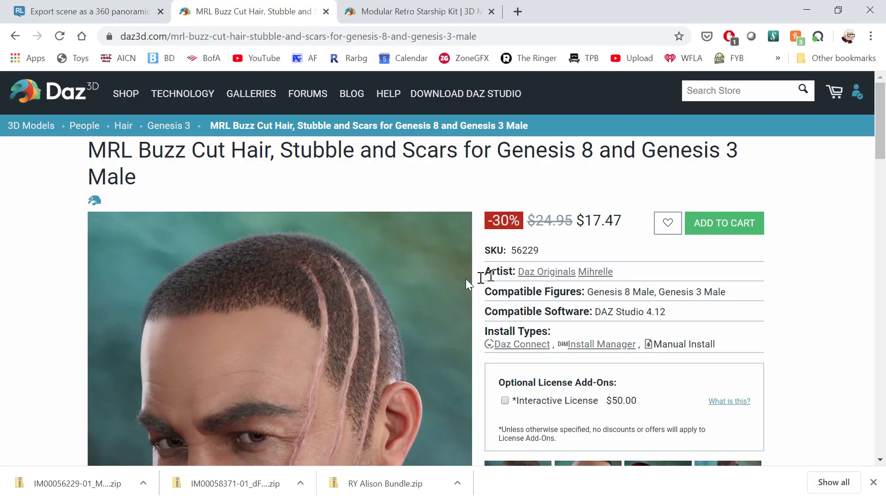
pyautogui.scroll(-1, 336, 345)
pyautogui.scroll(-3, 336, 345)
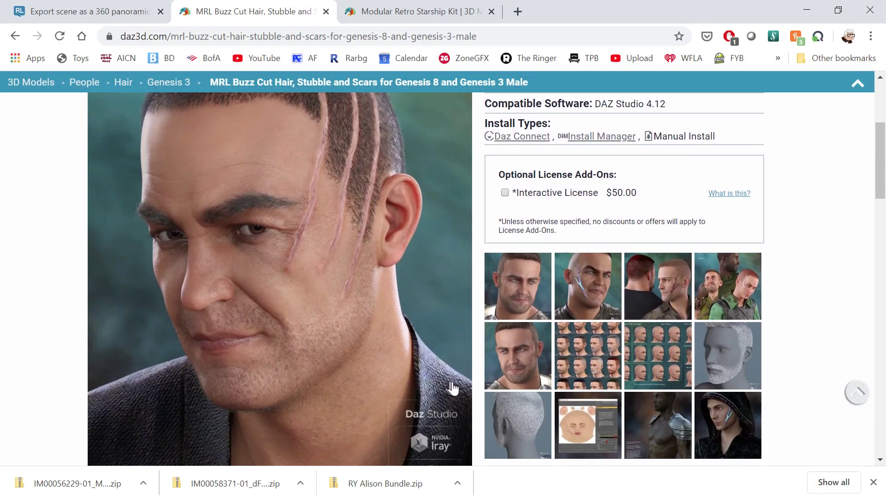
pyautogui.click(530, 293)
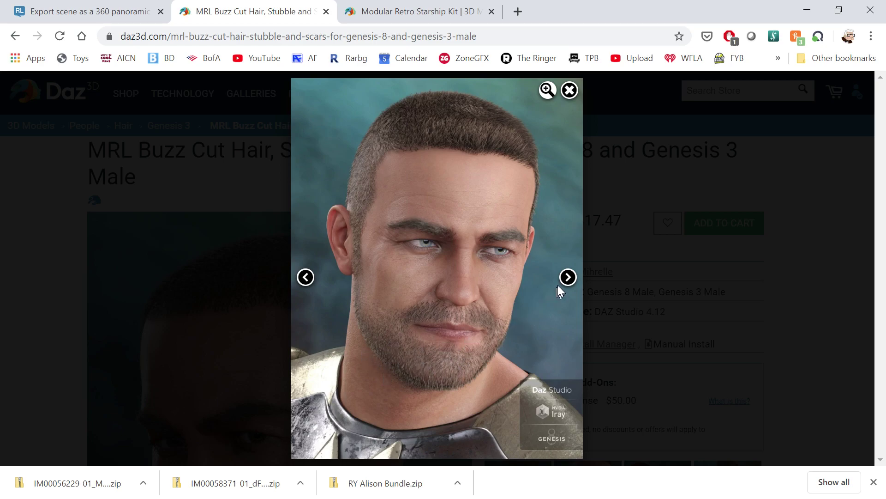
pyautogui.click(568, 278)
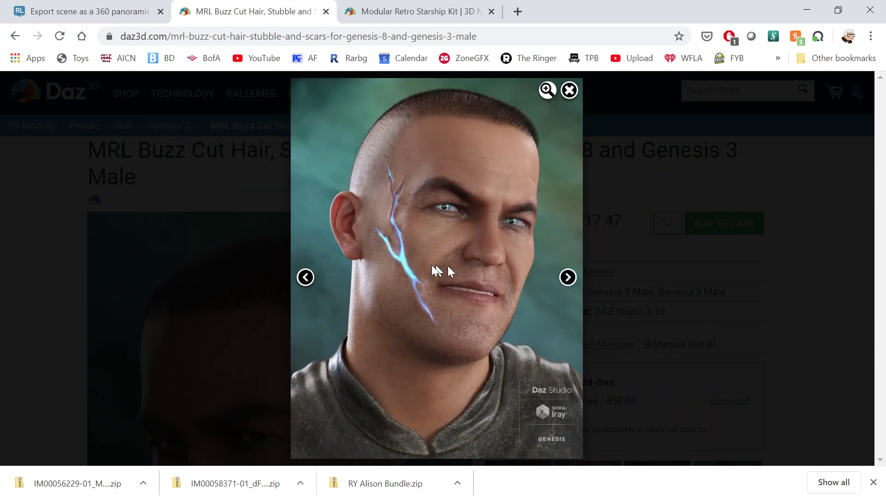
pyautogui.click(307, 277)
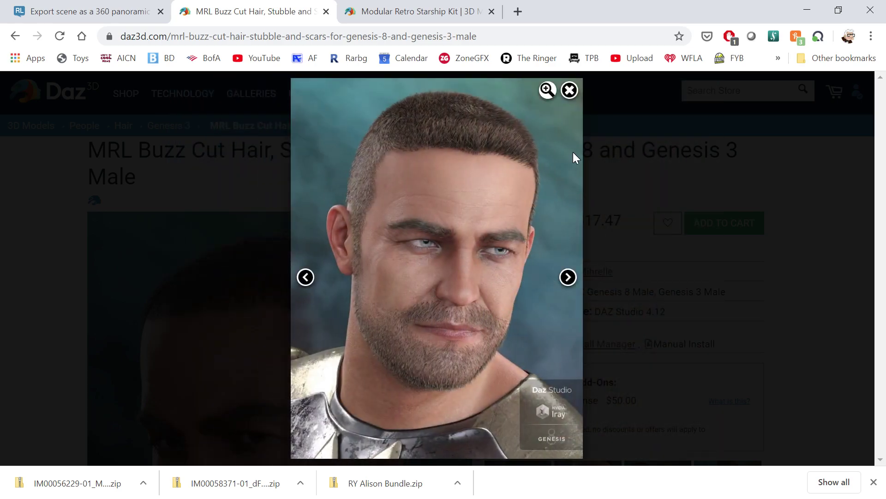
pyautogui.click(569, 91)
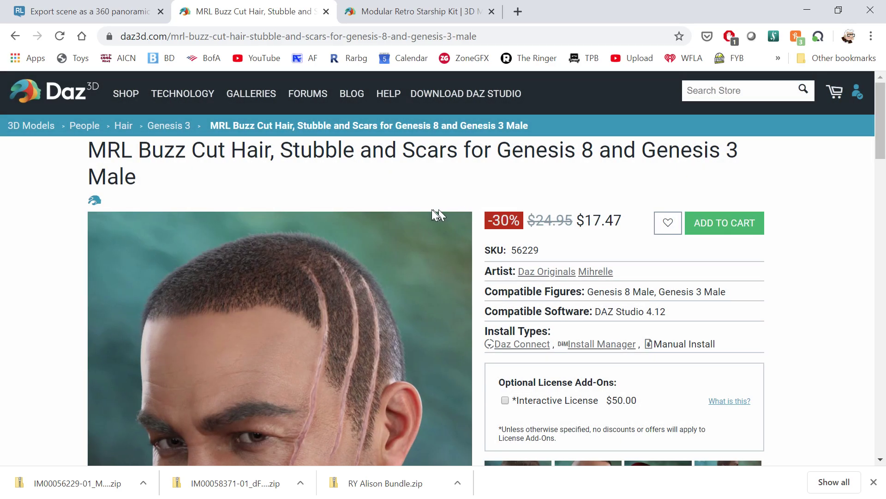
# View the enlarged gallery image of the grey head with white beard and hair, and switch to DAZ Studio.
pyautogui.scroll(-3, 318, 359)
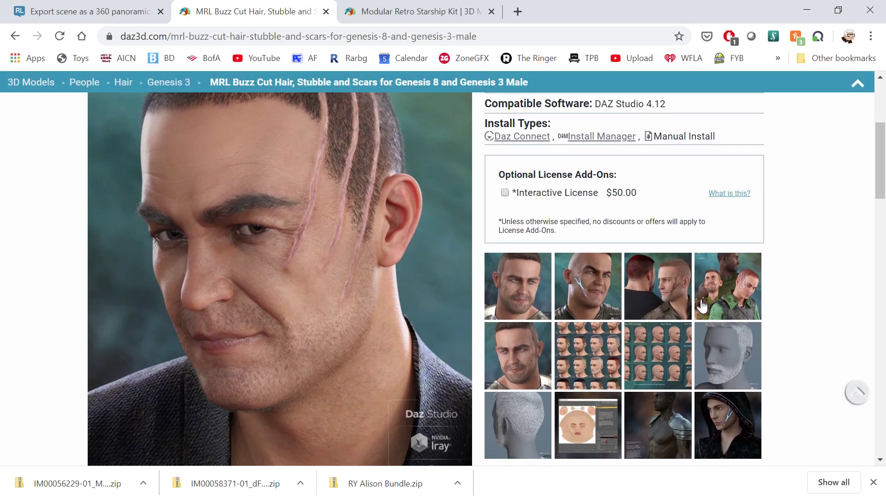
pyautogui.click(729, 355)
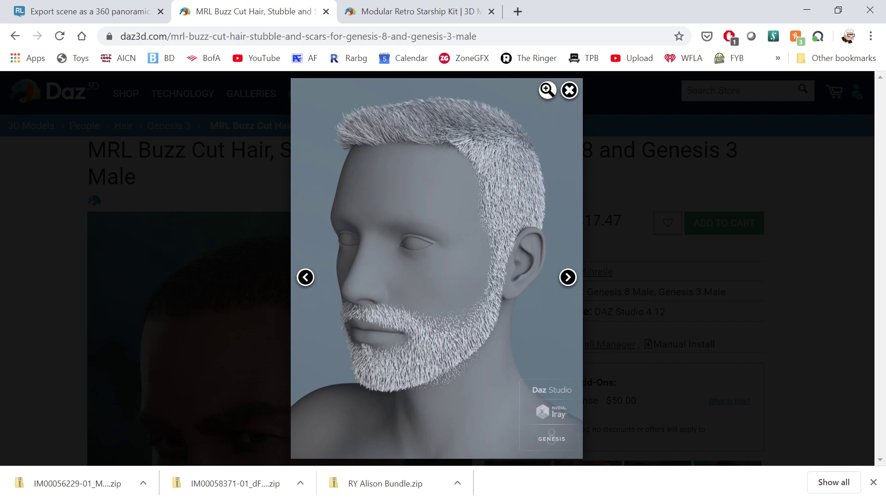
pyautogui.hotkey('alt', 'Tab')
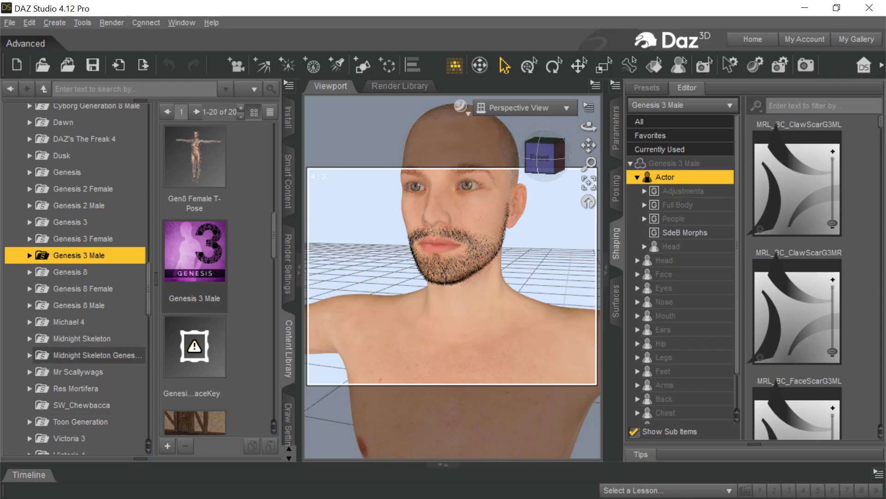
# Switch to Character Creator and load Stubble.fbx through Transformer with the Advanced texture option.
pyautogui.hotkey('alt', 'Tab')
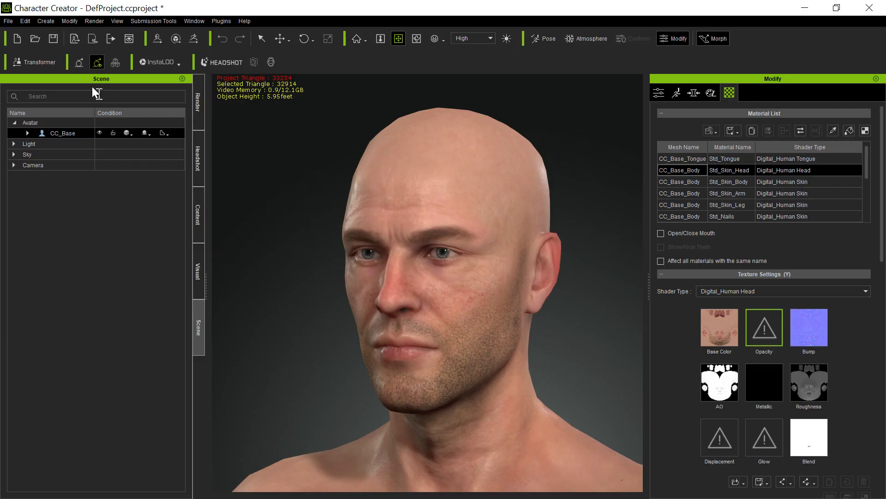
pyautogui.click(46, 67)
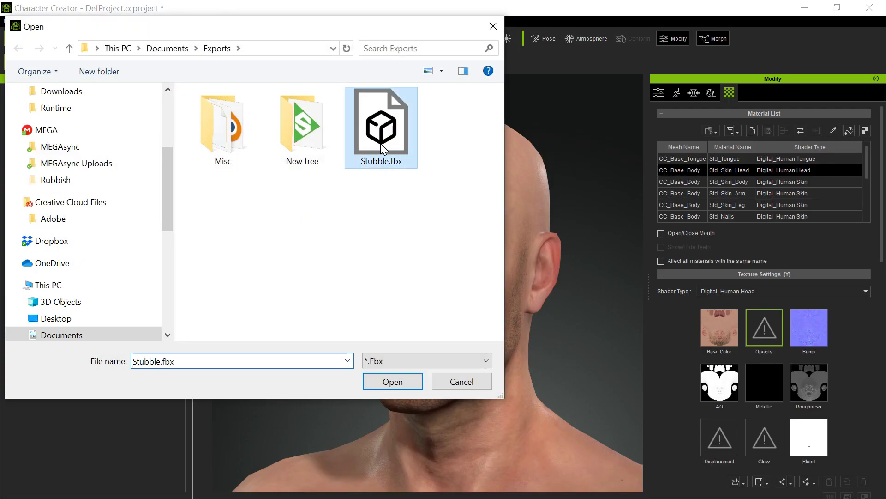
pyautogui.doubleClick(380, 143)
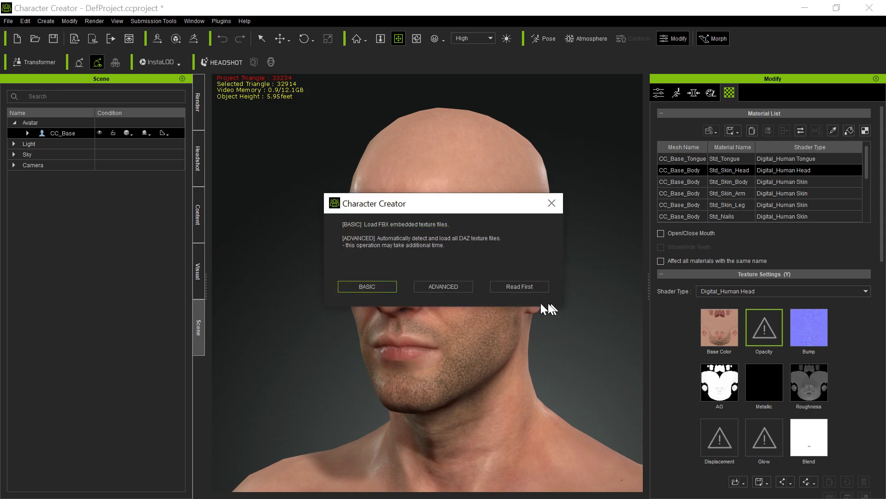
pyautogui.click(433, 284)
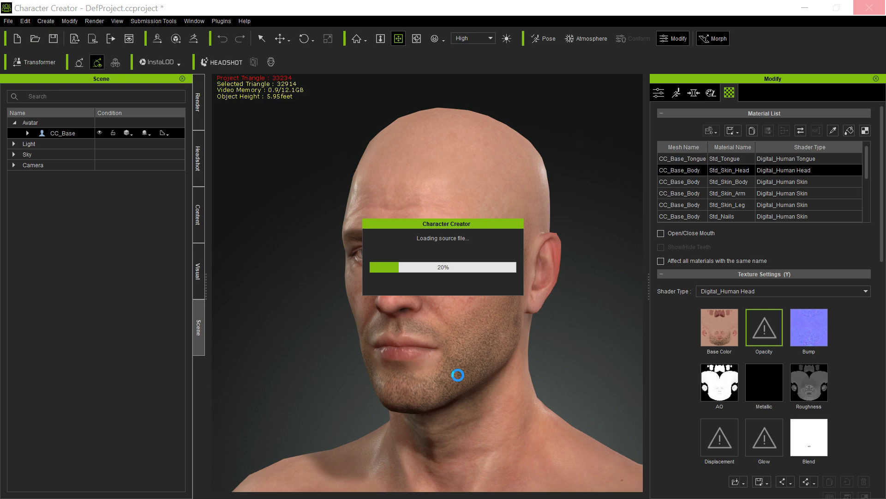
pyautogui.click(440, 282)
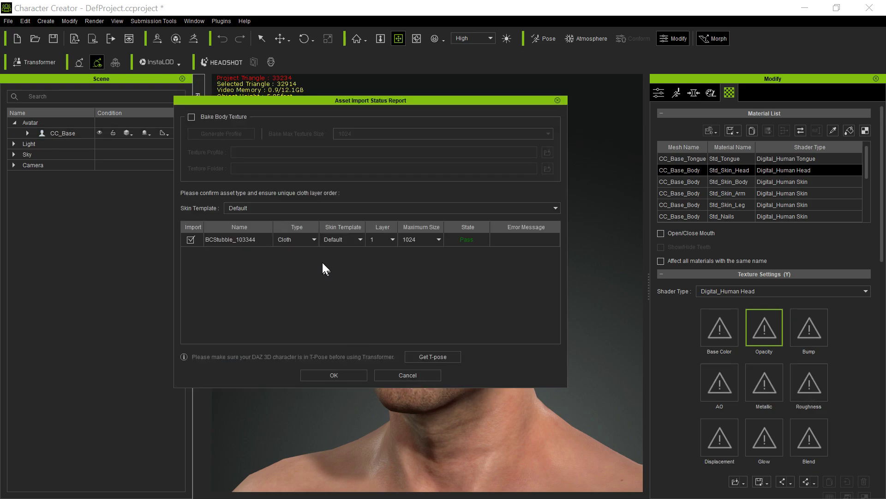
# Set the BCStubble asset's type to Hair and complete the import.
pyautogui.click(312, 239)
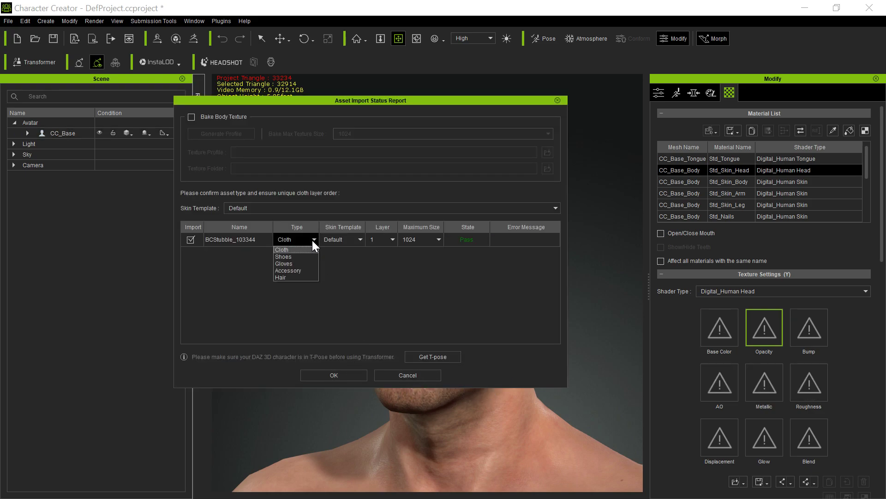
pyautogui.click(301, 277)
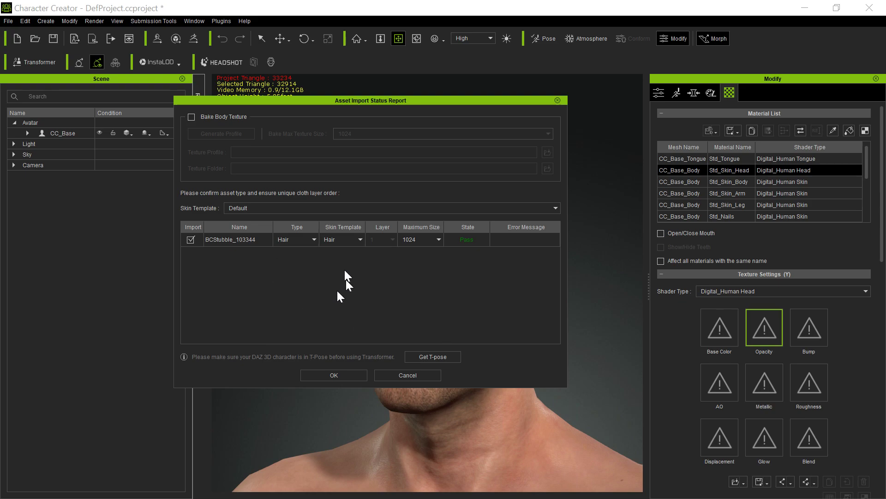
pyautogui.click(329, 373)
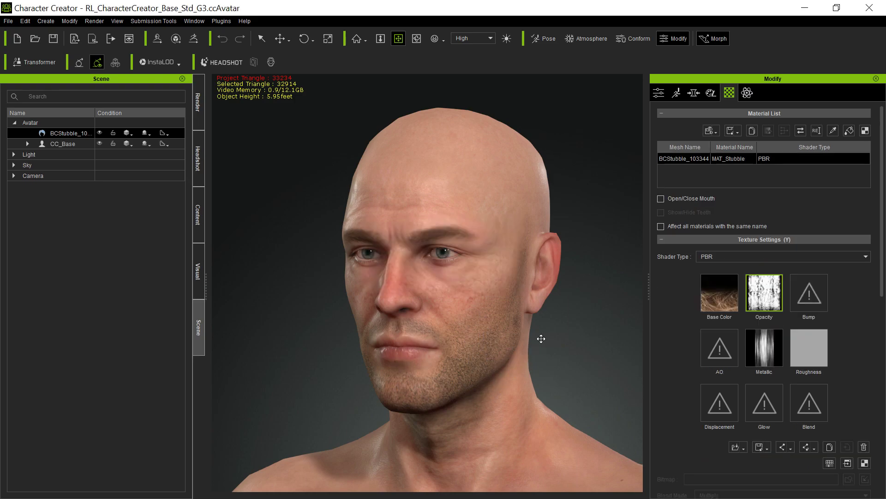
# Open the color adjustment for the stubble's opacity map and raise its brightness to 16.
pyautogui.moveTo(542, 339); pyautogui.dragTo(447, 356, button='middle')
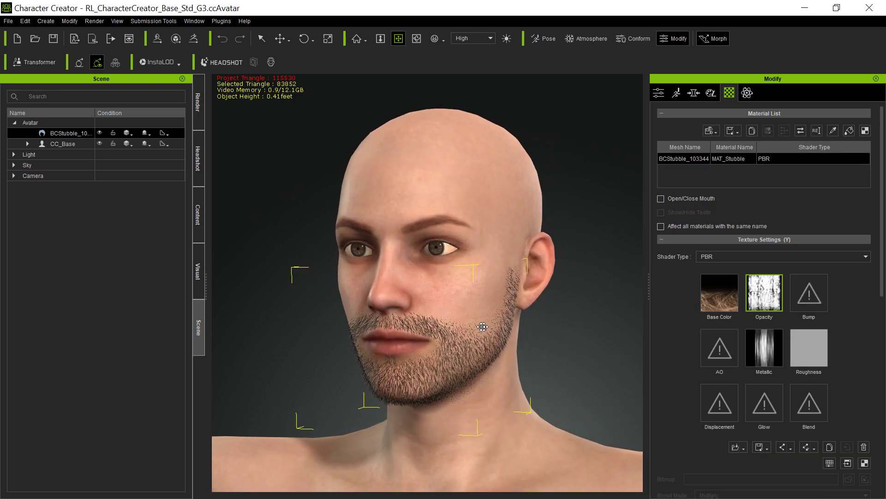
pyautogui.moveTo(447, 356); pyautogui.dragTo(489, 356, button='right')
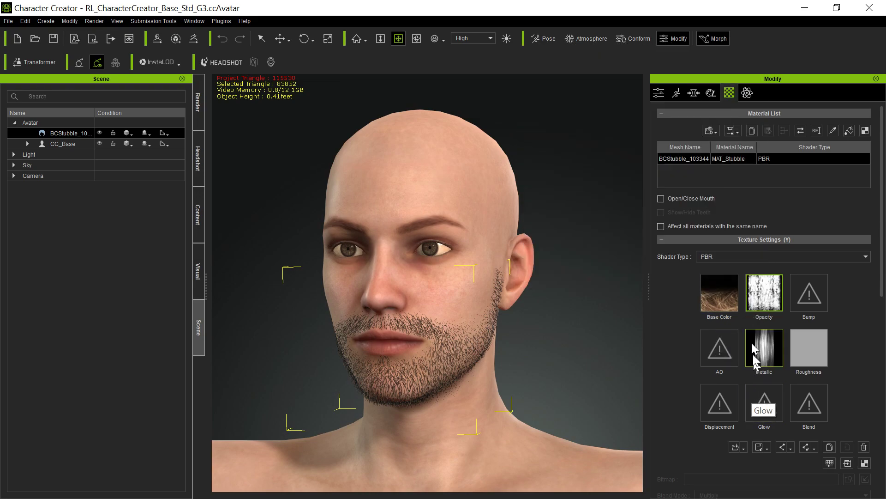
pyautogui.rightClick(764, 293)
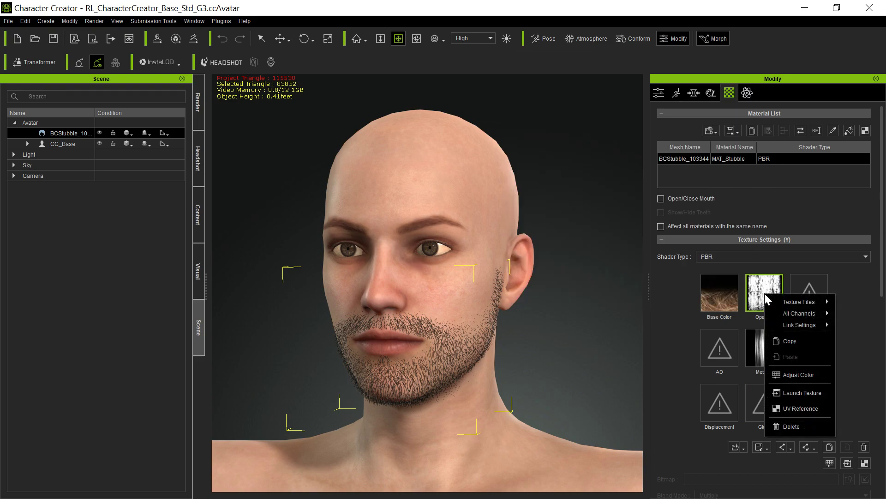
pyautogui.click(781, 373)
pyautogui.moveTo(167, 273)
pyautogui.mouseDown()
pyautogui.moveTo(142, 271)
pyautogui.moveTo(175, 271)
pyautogui.mouseUp()
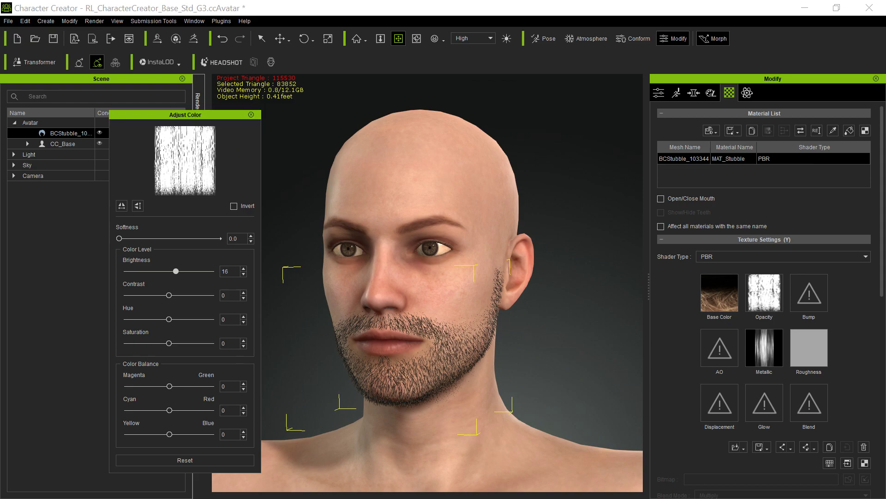
# Replace the stubble's opacity map with MRLScHairTShort2.jpg from the BuzzCut folder and set its brightness to 20.
pyautogui.moveTo(0, 46); pyautogui.dragTo(291, 36)
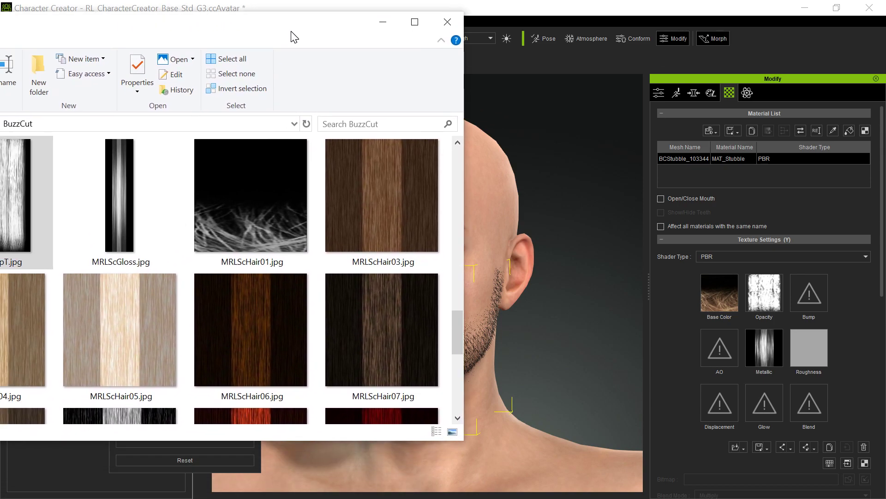
pyautogui.scroll(-6, 302, 183)
pyautogui.click(400, 324)
pyautogui.moveTo(384, 337); pyautogui.dragTo(761, 295)
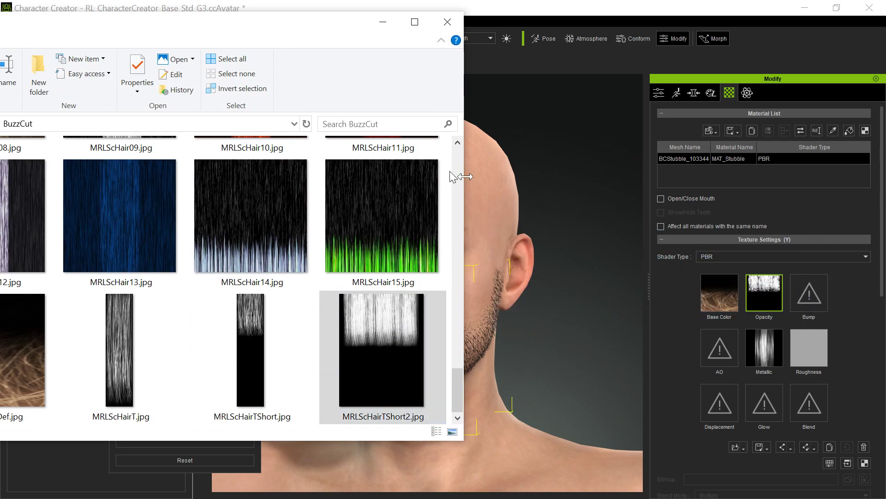
pyautogui.moveTo(356, 24); pyautogui.dragTo(0, 34)
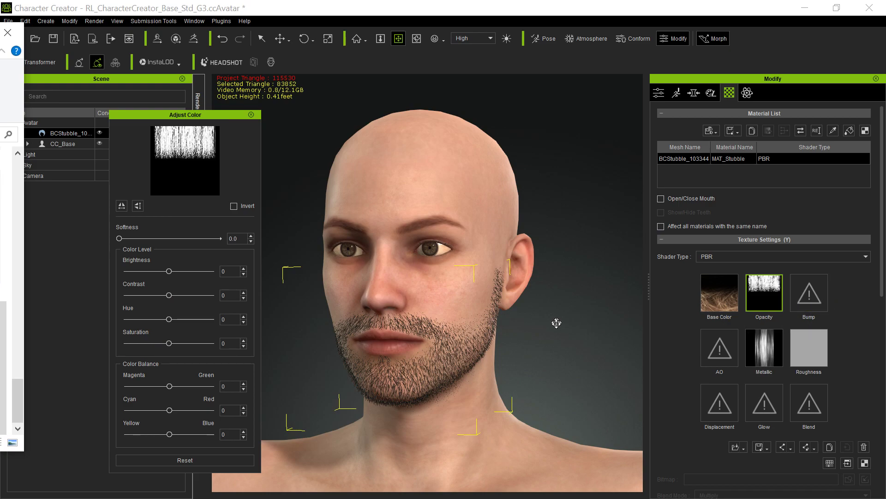
pyautogui.moveTo(169, 271)
pyautogui.mouseDown()
pyautogui.moveTo(152, 271)
pyautogui.moveTo(192, 270)
pyautogui.moveTo(177, 271)
pyautogui.mouseUp()
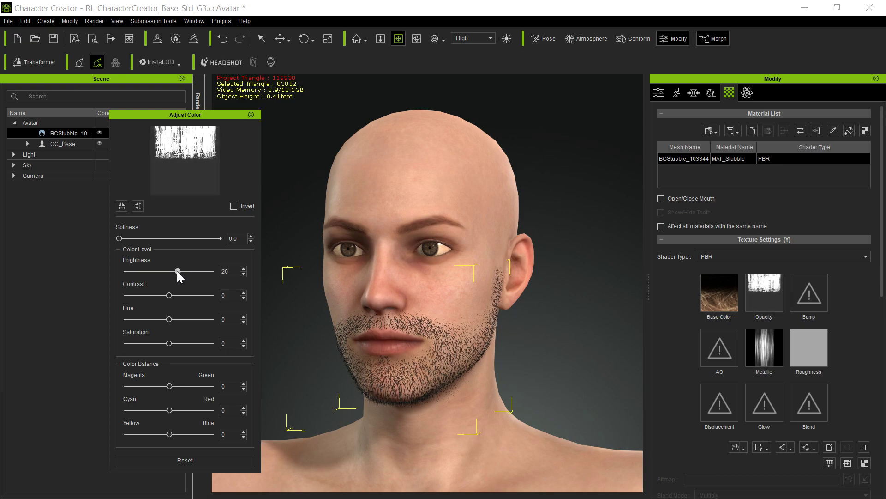
pyautogui.click(251, 115)
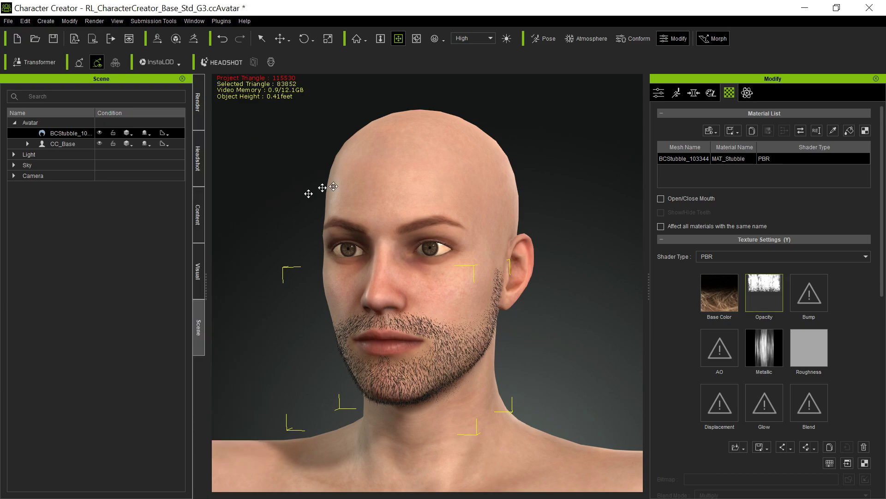
# Select the CC_Base avatar and toggle its mouth open and closed to check how the stubble follows, leaving it open.
pyautogui.press('q')
pyautogui.click(457, 147)
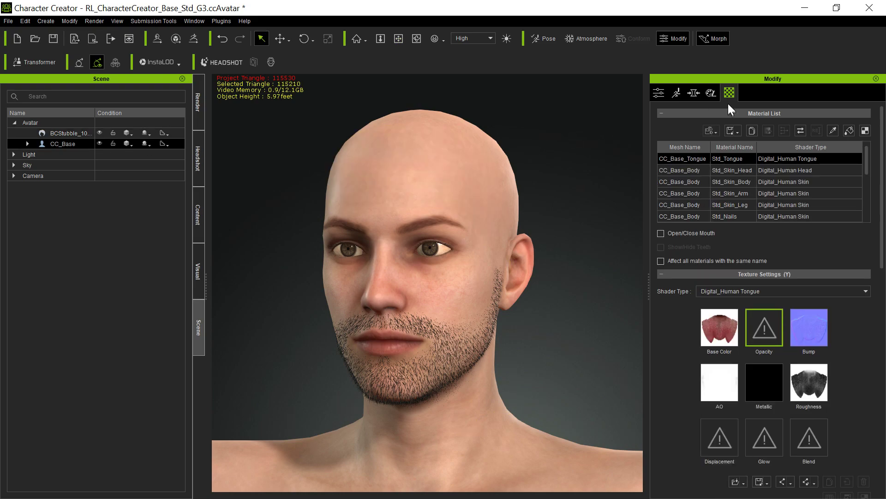
pyautogui.click(658, 92)
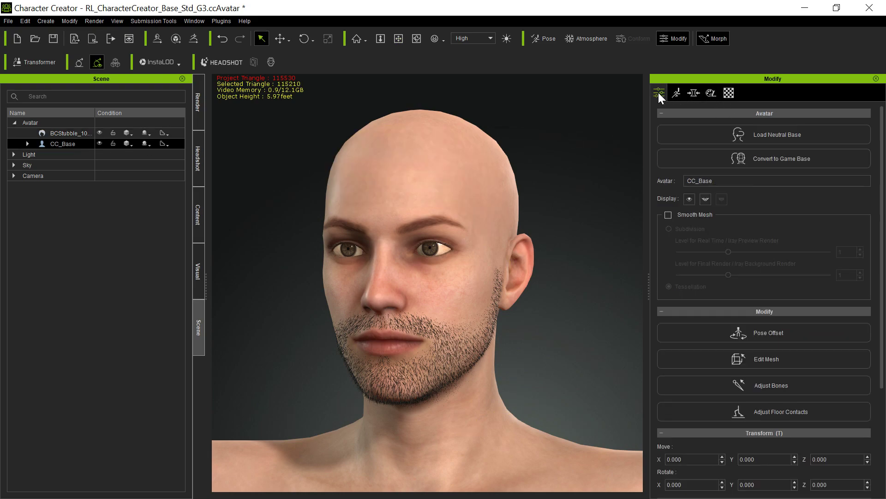
pyautogui.click(703, 201)
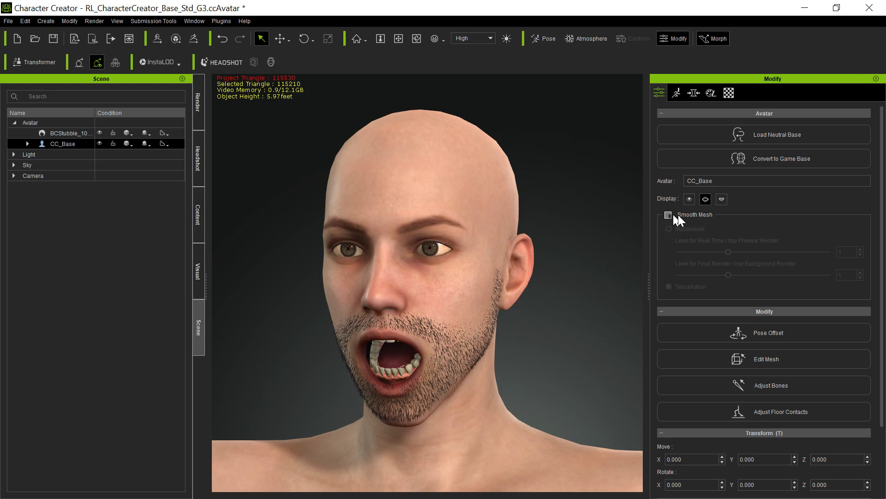
pyautogui.click(705, 199)
pyautogui.click(705, 201)
pyautogui.click(706, 200)
pyautogui.click(706, 201)
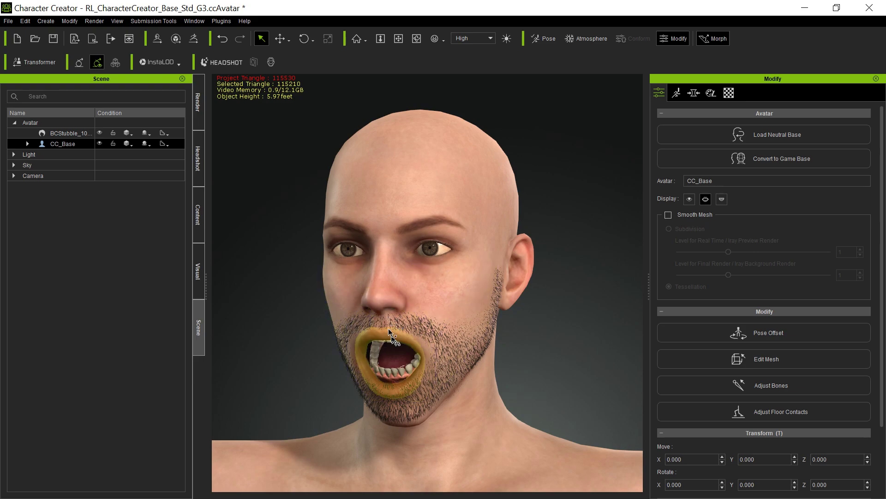
# Close the avatar's mouth and save the BCStubble hair to the custom Hair library under the name Stubble.
pyautogui.click(709, 200)
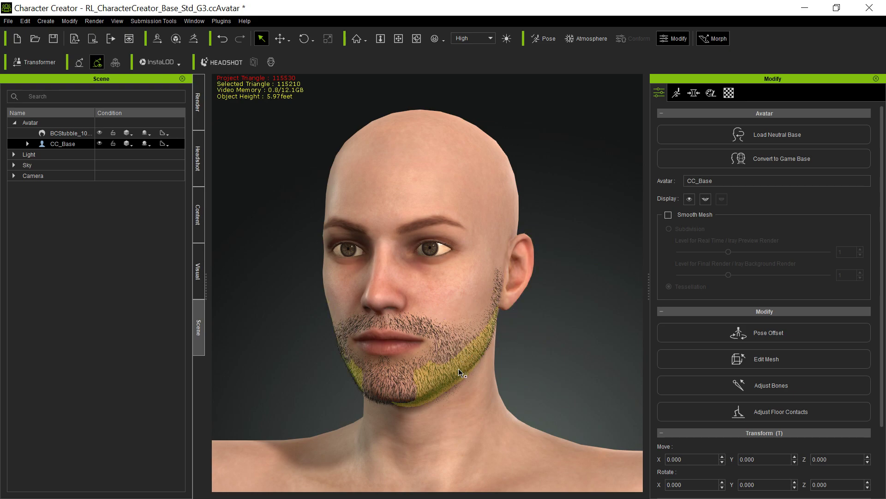
pyautogui.click(72, 134)
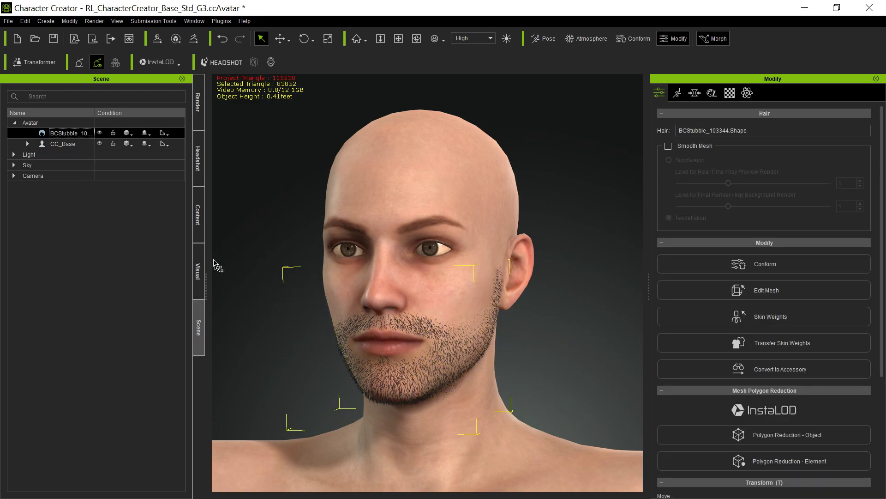
pyautogui.click(196, 230)
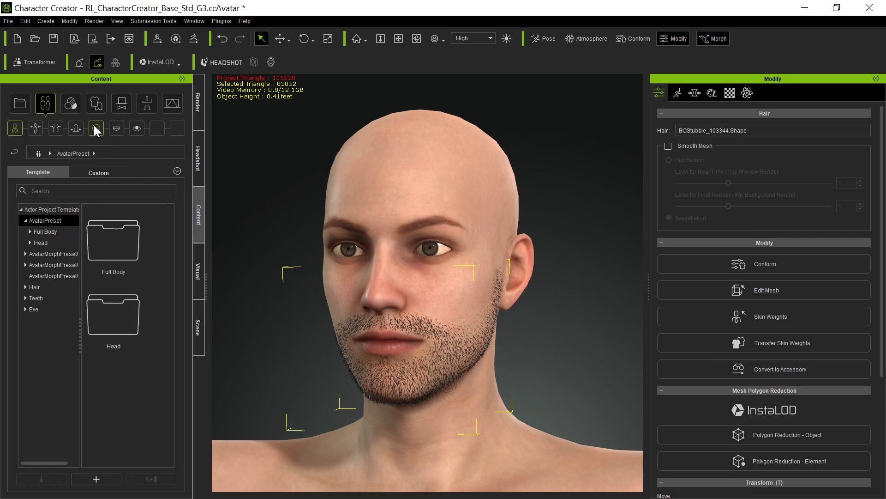
pyautogui.click(93, 126)
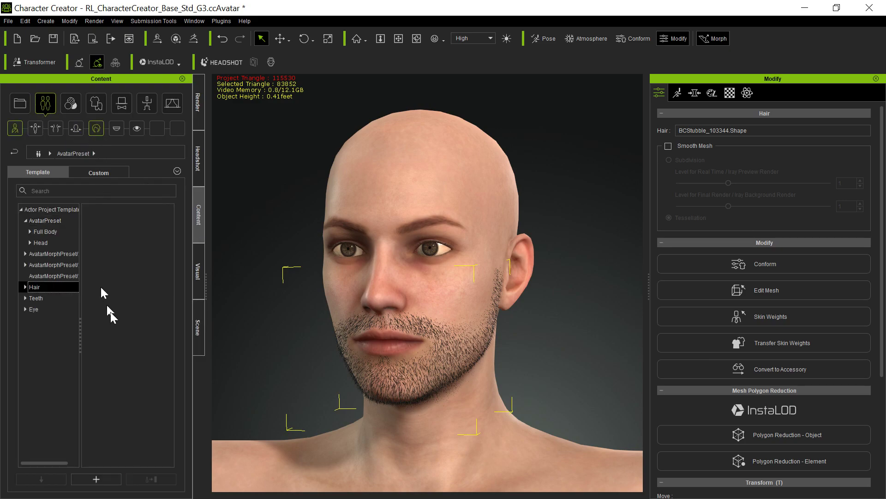
pyautogui.click(96, 479)
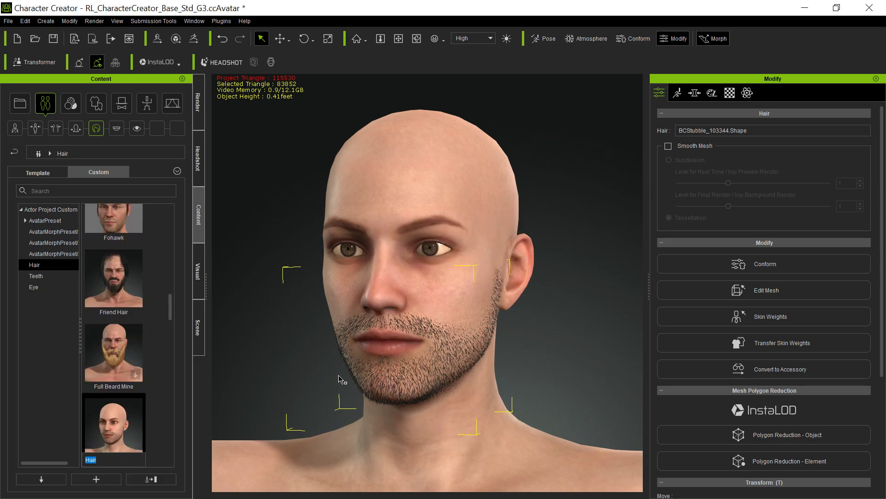
pyautogui.write('Stubble')
pyautogui.press('Return')
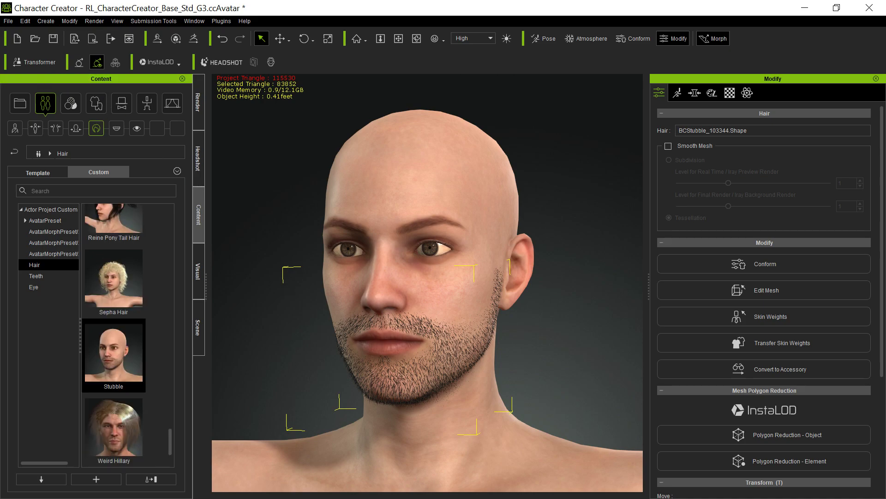
# Start a new project without saving the current one and apply the custom Stubble hair to the default avatar.
pyautogui.click(8, 22)
pyautogui.click(28, 33)
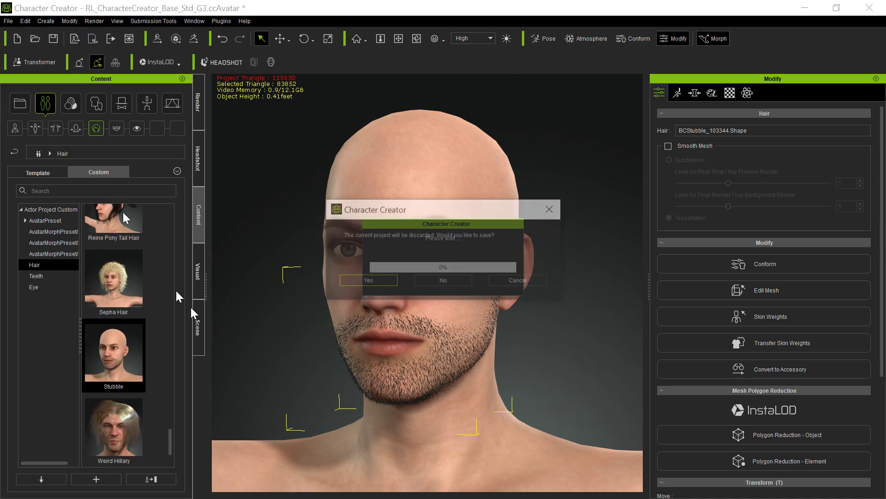
pyautogui.click(434, 283)
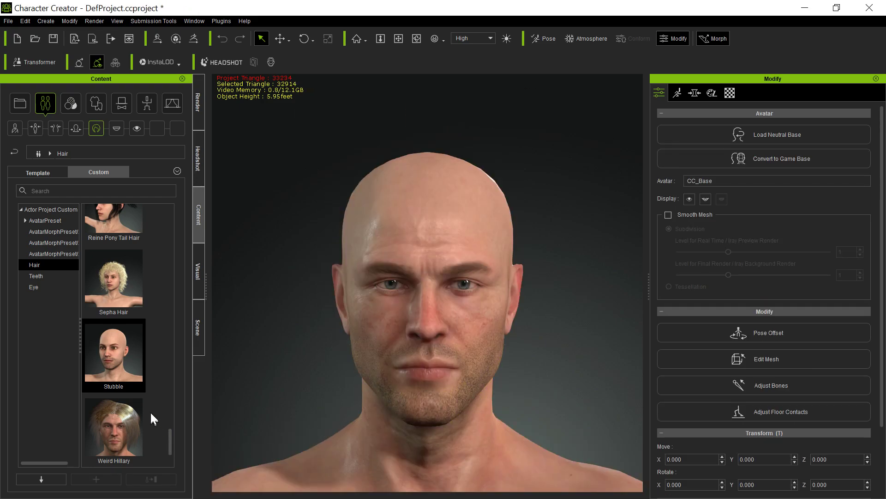
pyautogui.doubleClick(122, 362)
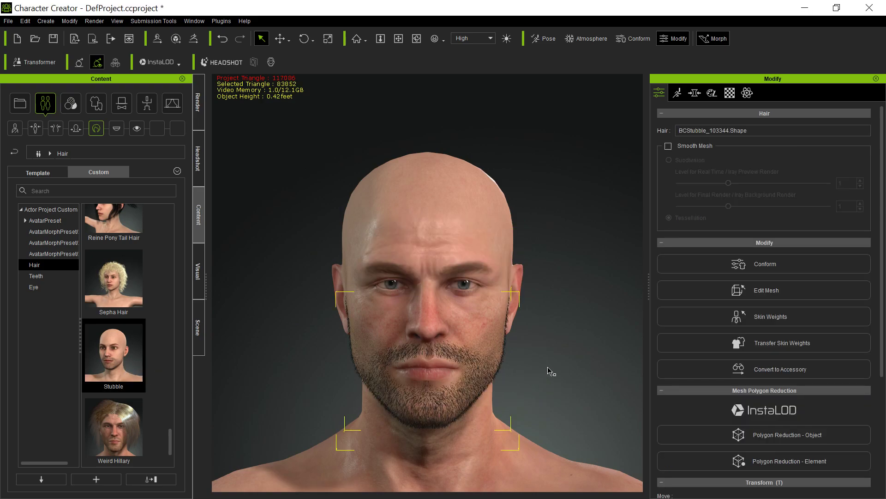
# Examine the stubble's fit on the new avatar up close, opening and closing the mouth to check how it follows the jaw.
pyautogui.moveTo(547, 346); pyautogui.dragTo(542, 342, button='middle')
pyautogui.moveTo(543, 341); pyautogui.dragTo(422, 320, button='right')
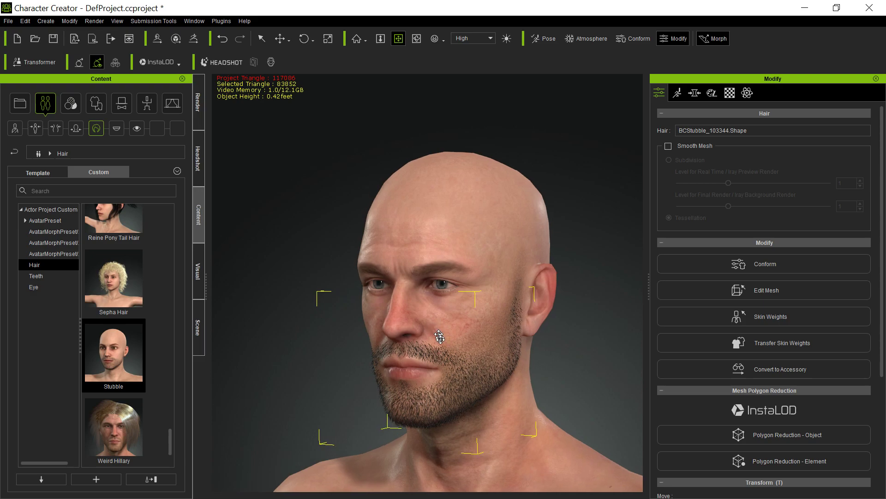
pyautogui.moveTo(421, 317); pyautogui.dragTo(424, 252, button='middle')
pyautogui.scroll(3, 439, 266)
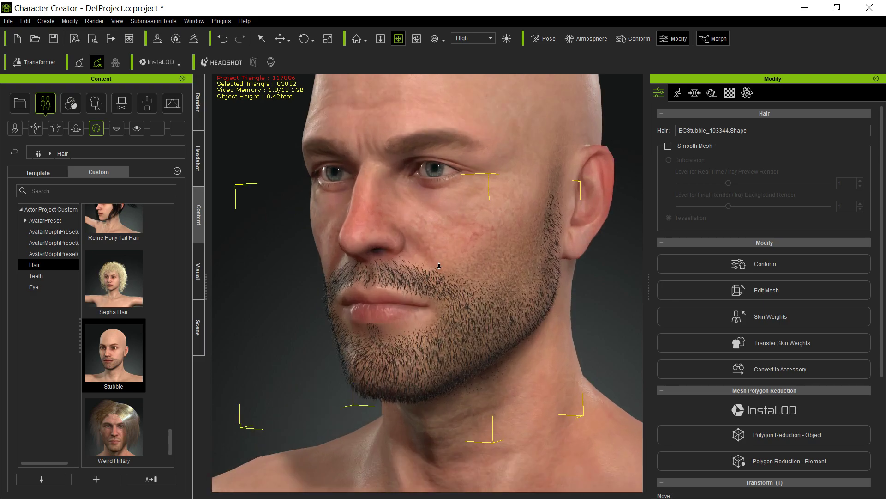
pyautogui.moveTo(317, 346)
pyautogui.mouseDown(button='right')
pyautogui.moveTo(517, 339)
pyautogui.moveTo(323, 333)
pyautogui.mouseUp(button='right')
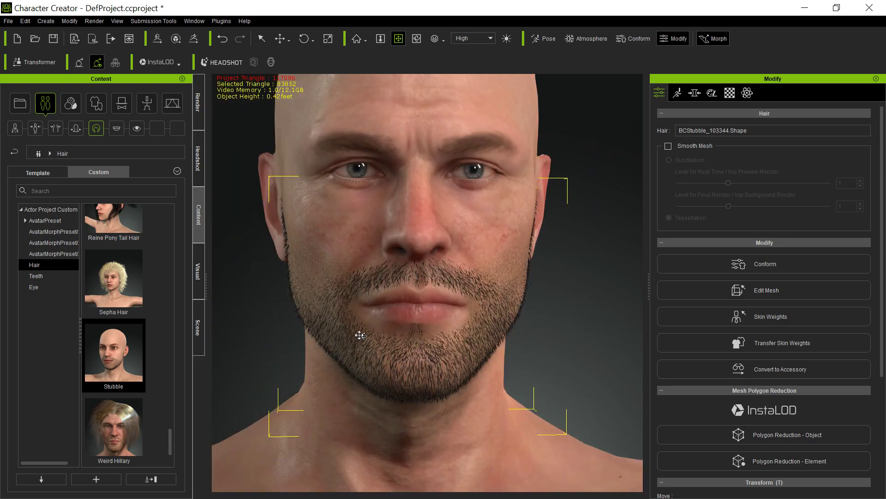
pyautogui.moveTo(417, 250); pyautogui.dragTo(419, 258, button='middle')
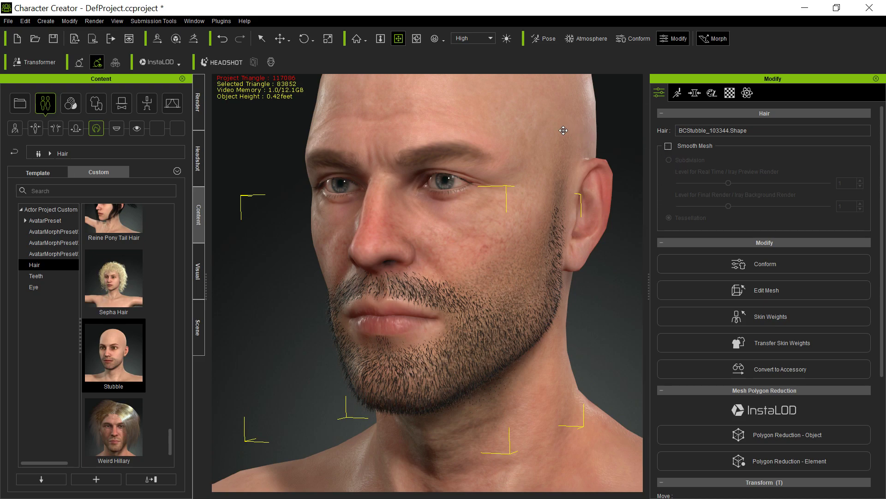
pyautogui.press('q')
pyautogui.click(565, 115)
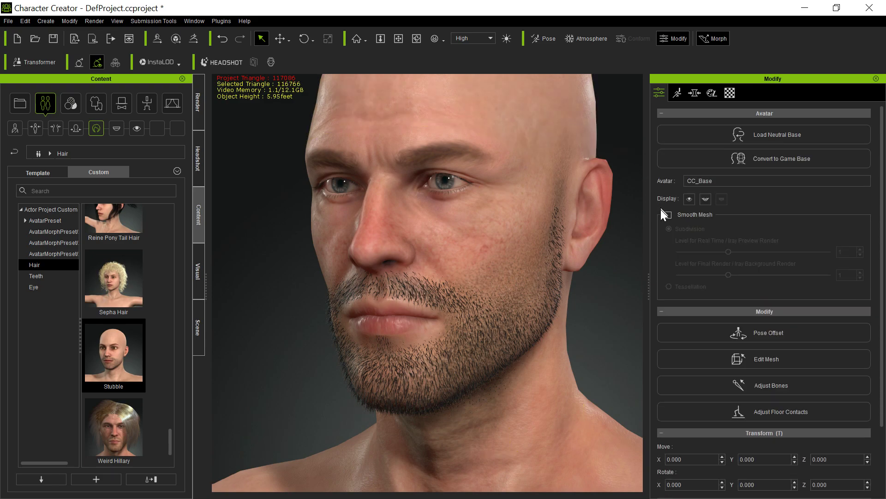
pyautogui.click(707, 197)
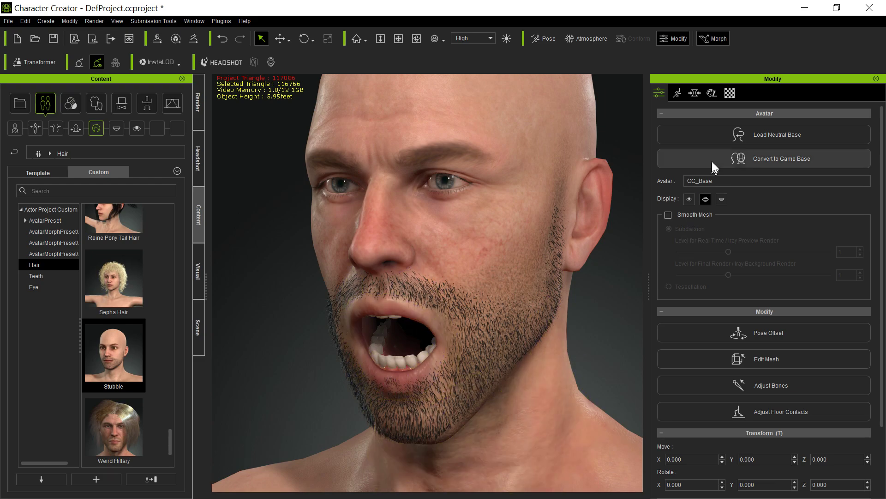
pyautogui.click(706, 198)
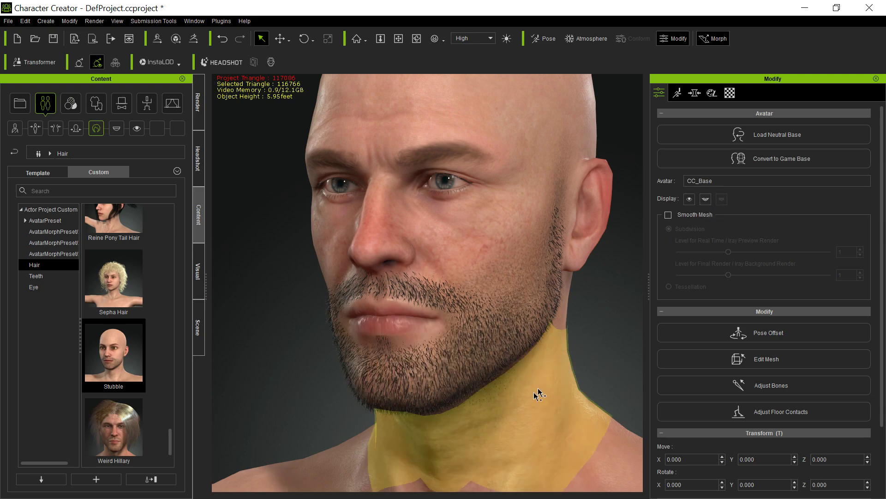